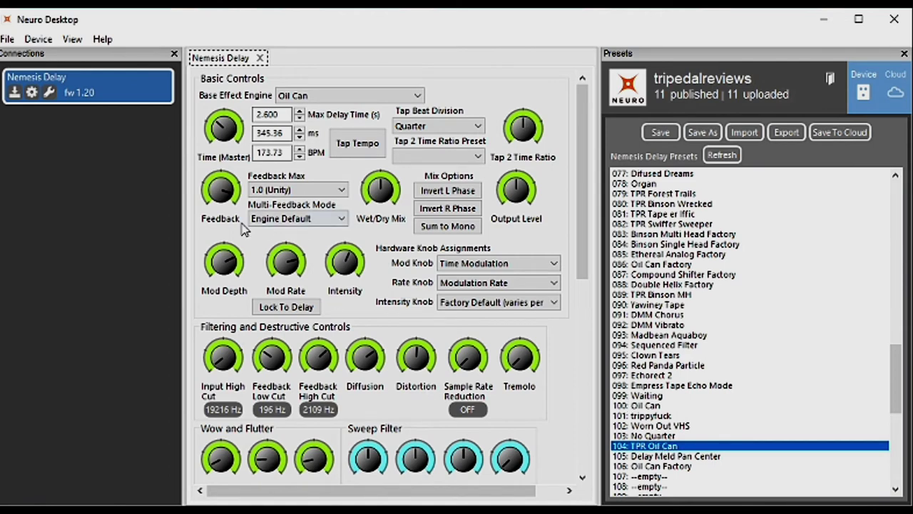
Raise the Feedback to maximum and assign the Mod Knob to Tremolo Depth
drag(216, 205, 209, 179)
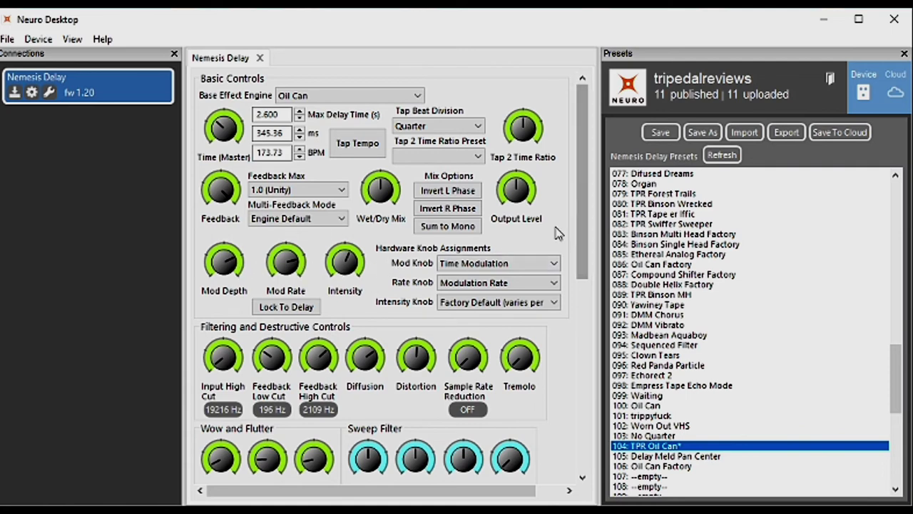
scroll(532, 223, down, 2)
scroll(531, 218, down, 1)
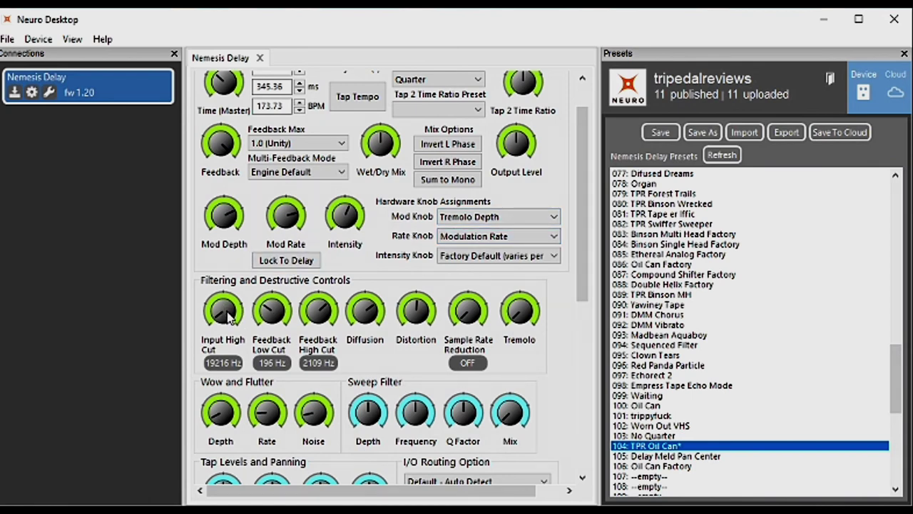
Sweep the Input High Cut down to 1528 Hz and return the knob to OFF
mouse_move(227, 318)
scroll(227, 318, down, 5)
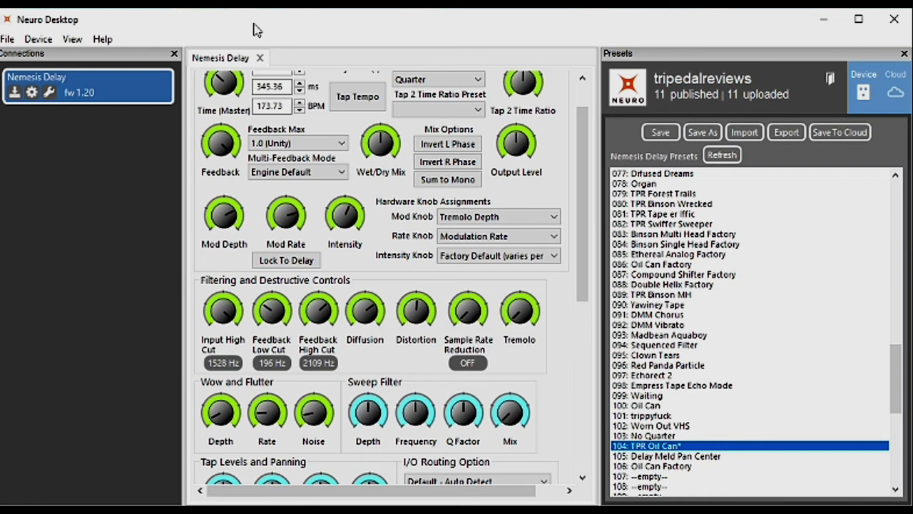
scroll(214, 308, up, 3)
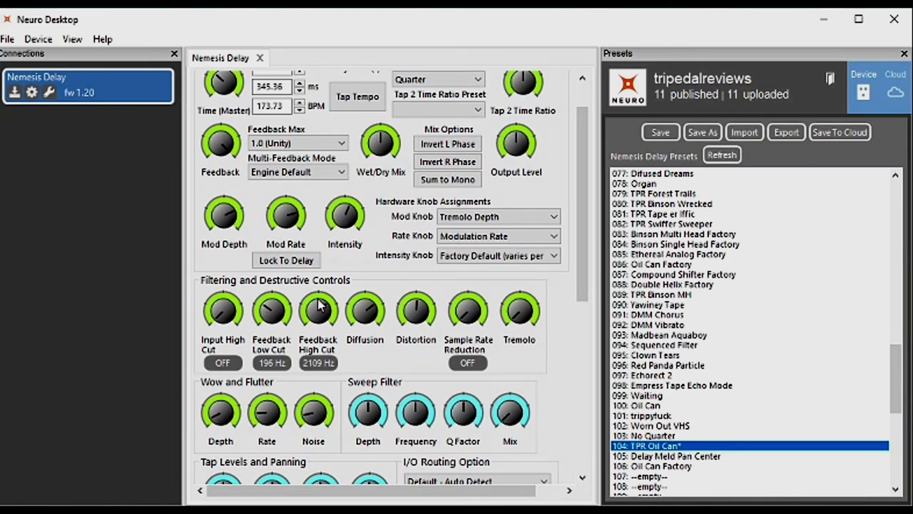
Try the Feedback High Cut at 790 Hz and OFF, and settle on 2185 Hz
drag(323, 315, 318, 239)
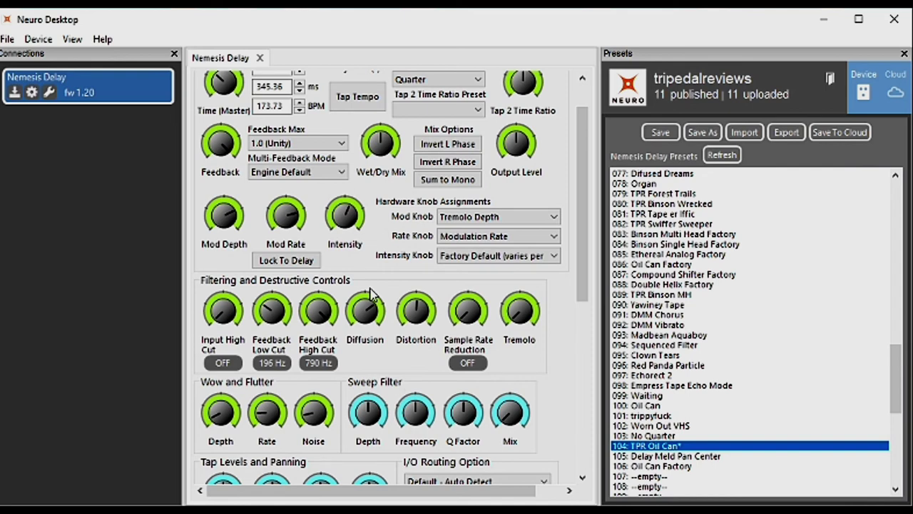
drag(318, 314, 305, 501)
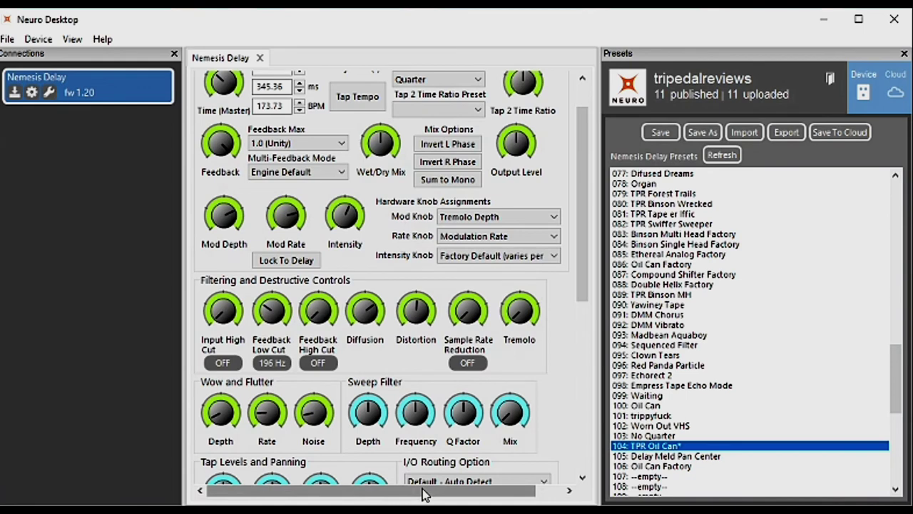
drag(329, 317, 334, 184)
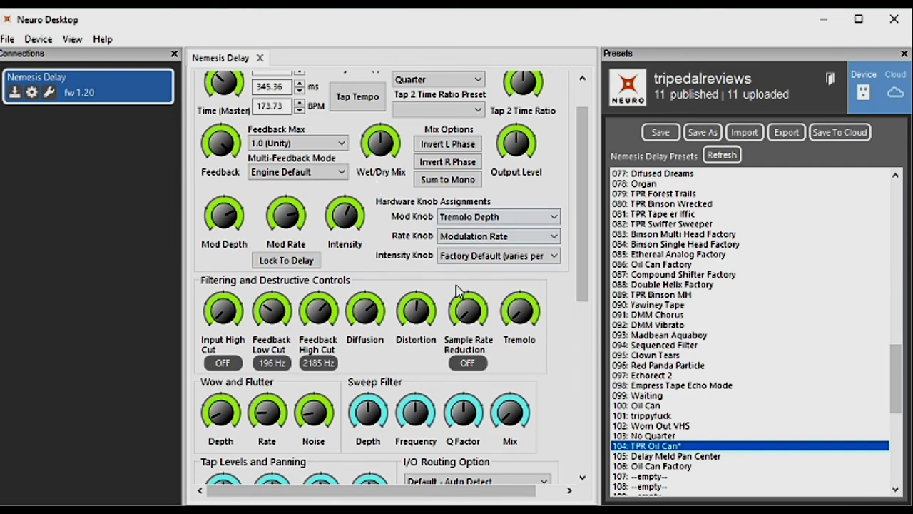
Try Sample Rate Reduction at 8293 Hz and 3869 Hz, and return it to OFF
drag(470, 318, 478, 194)
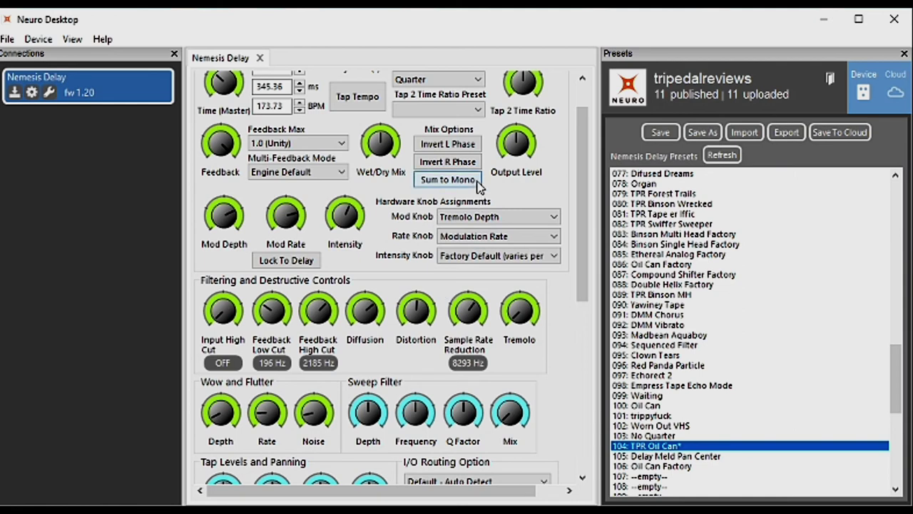
drag(474, 308, 467, 279)
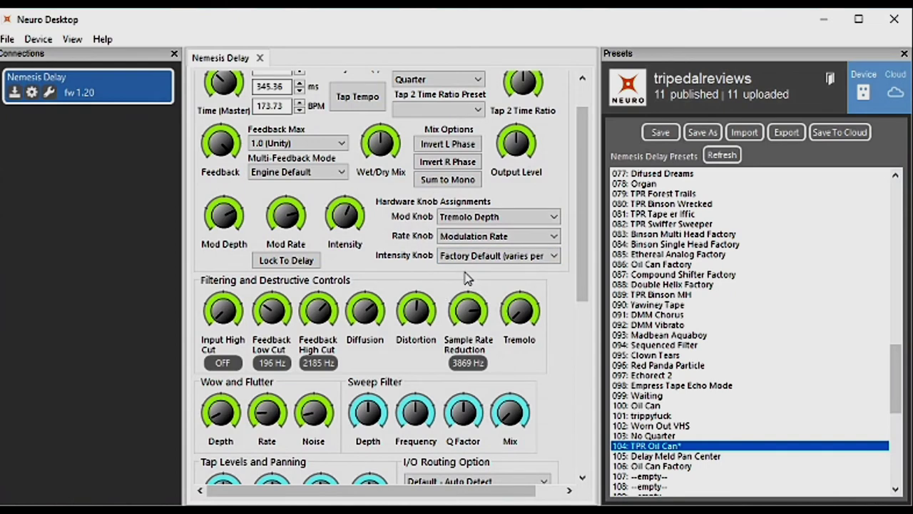
drag(469, 309, 462, 491)
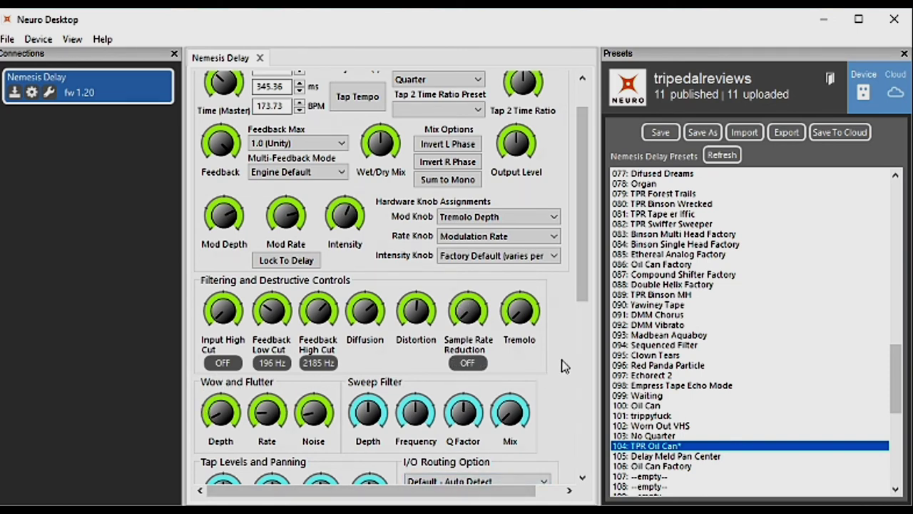
Try the Wow and Flutter Noise at maximum, lower it to minimum, and raise the Distortion slightly
drag(590, 290, 590, 362)
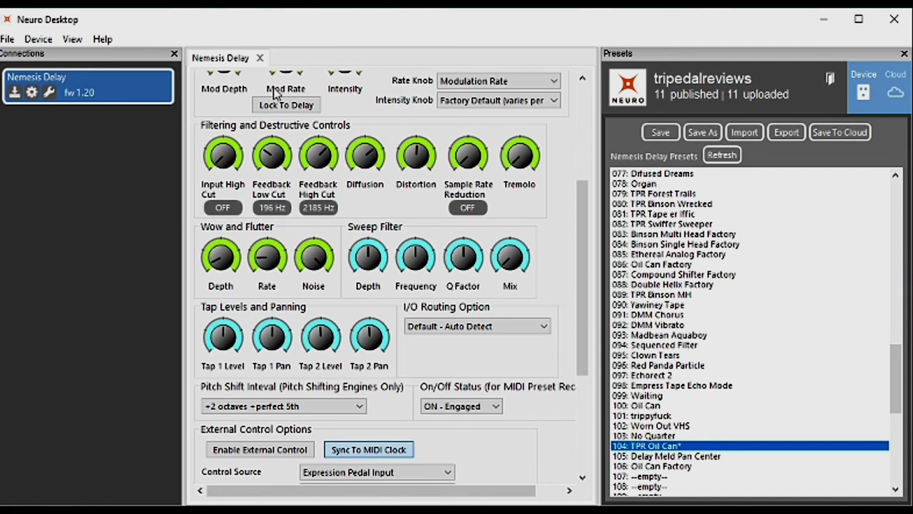
mouse_move(318, 272)
drag(426, 160, 427, 115)
drag(425, 158, 409, 206)
scroll(341, 307, down, 1)
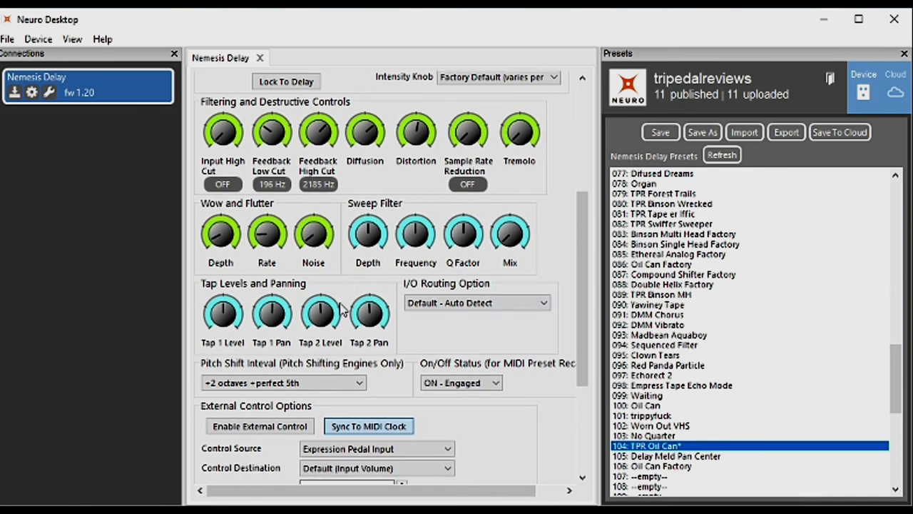
Assign the Mod Knob to Tape Modulation in the hardware knob assignments
scroll(333, 308, down, 1)
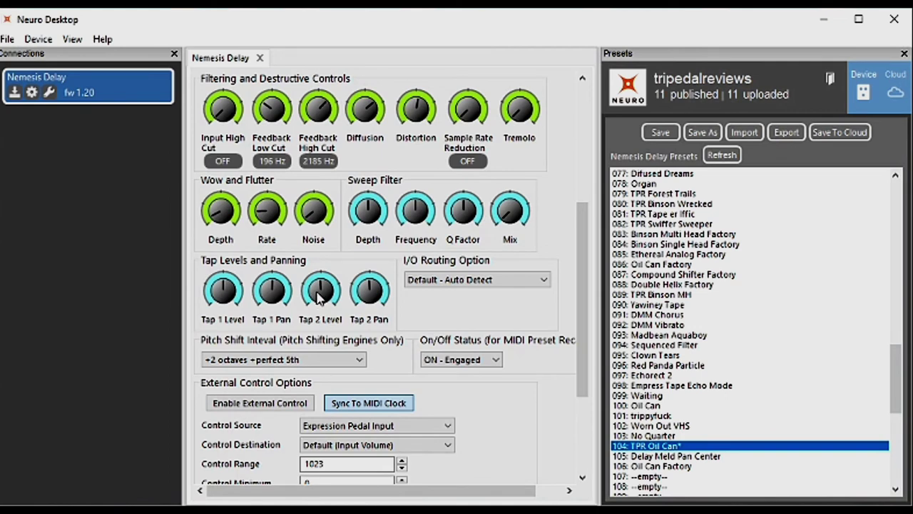
scroll(482, 304, down, 2)
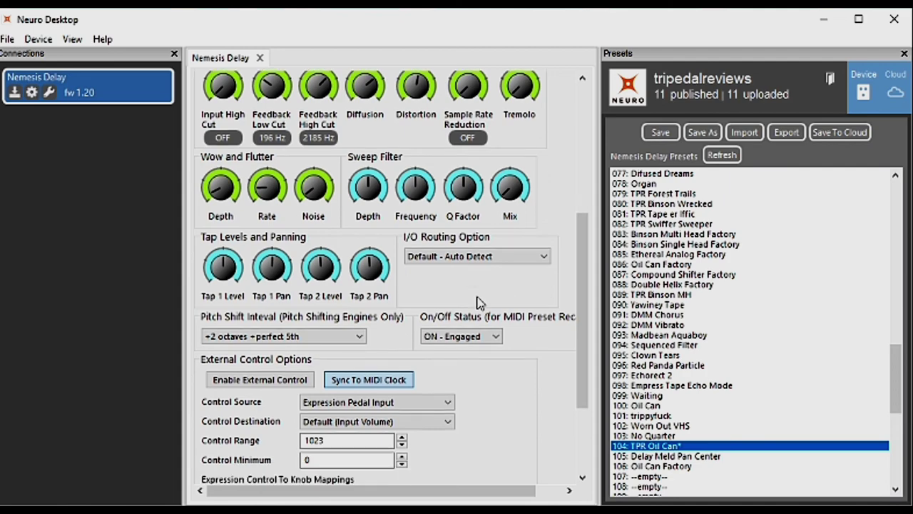
scroll(437, 286, down, 3)
scroll(432, 300, up, 1)
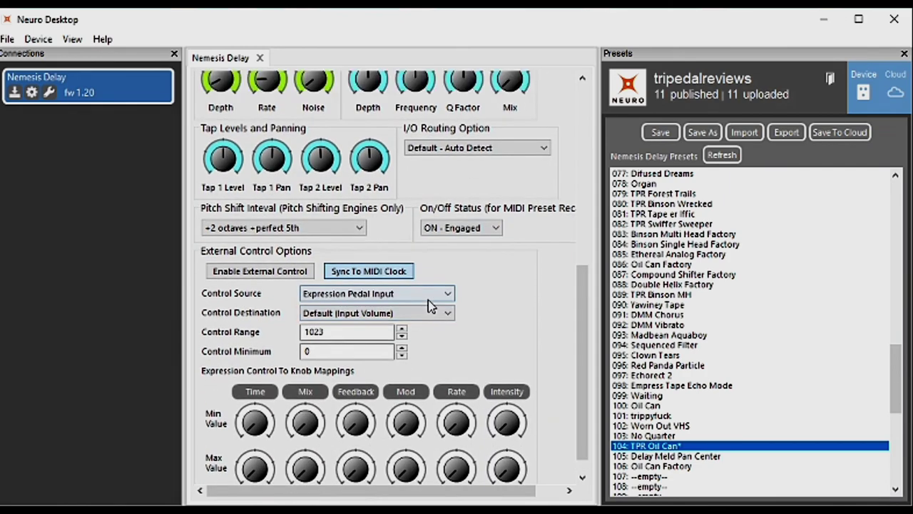
scroll(546, 302, up, 9)
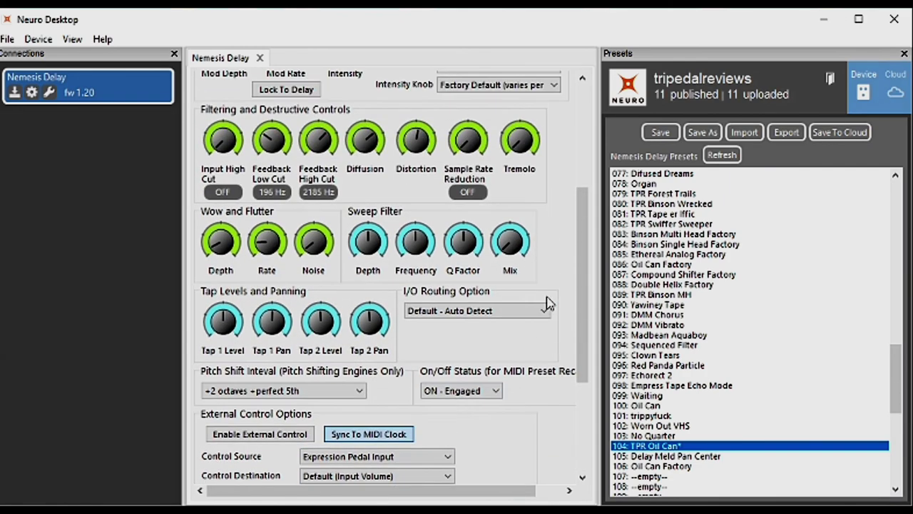
scroll(546, 303, up, 4)
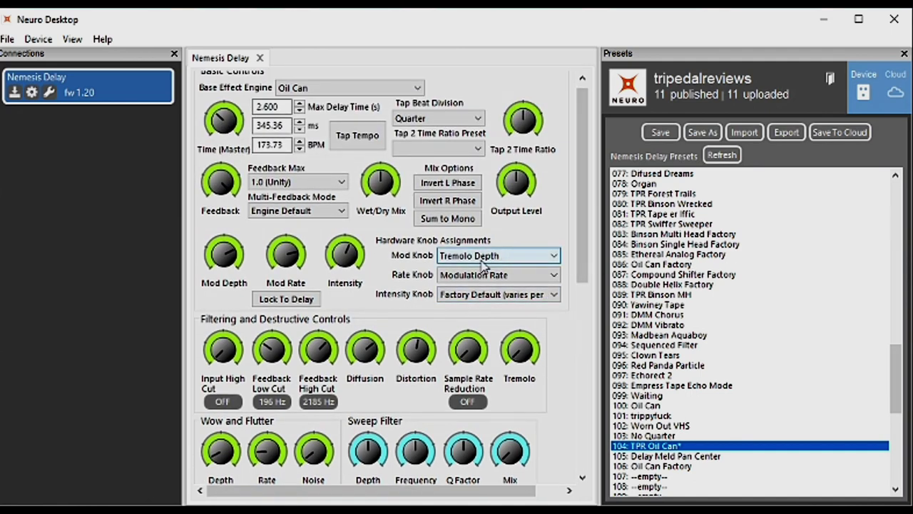
scroll(551, 255, up, 1)
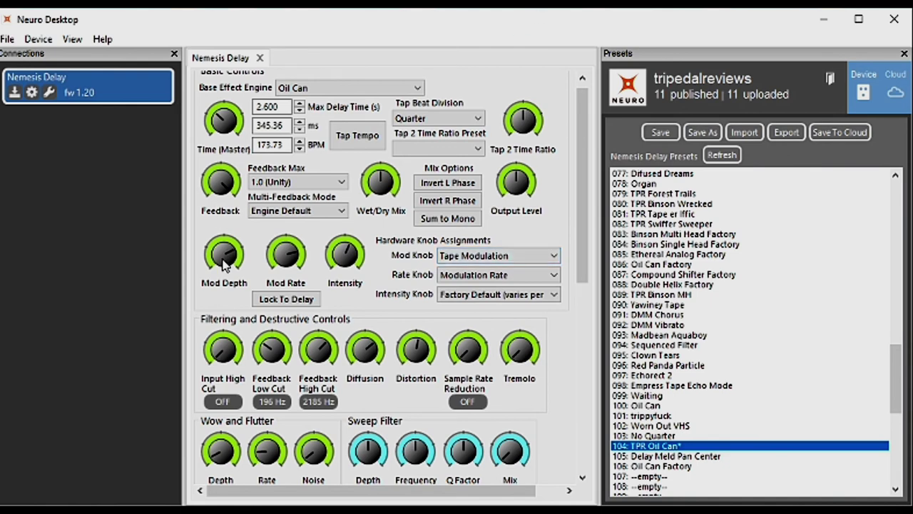
Raise the Wow and Flutter Depth and Rate, and set Mod Depth, Mod Rate and Intensity to maximum
scroll(274, 312, down, 3)
scroll(275, 312, down, 1)
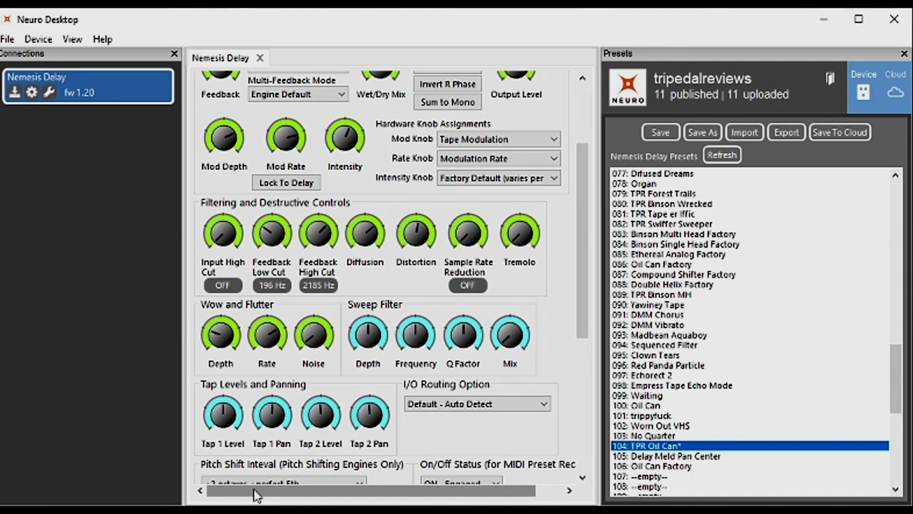
scroll(222, 139, up, 3)
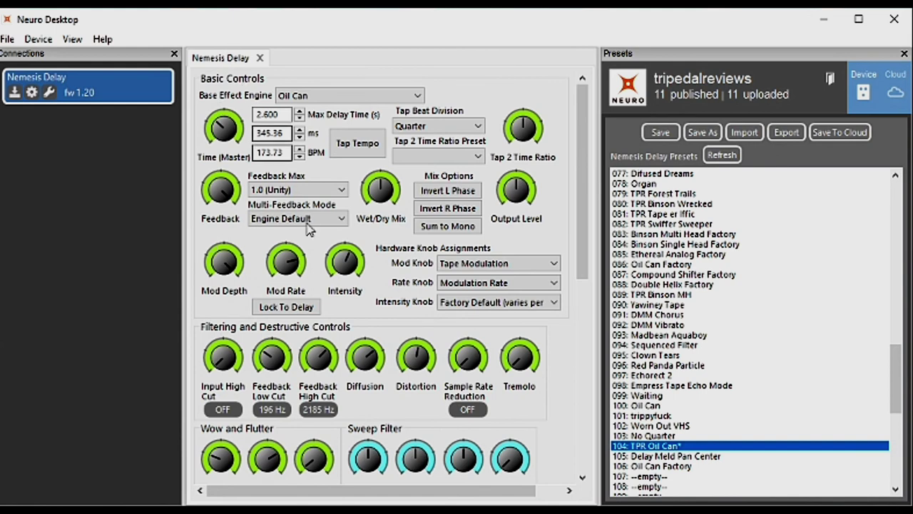
click(283, 135)
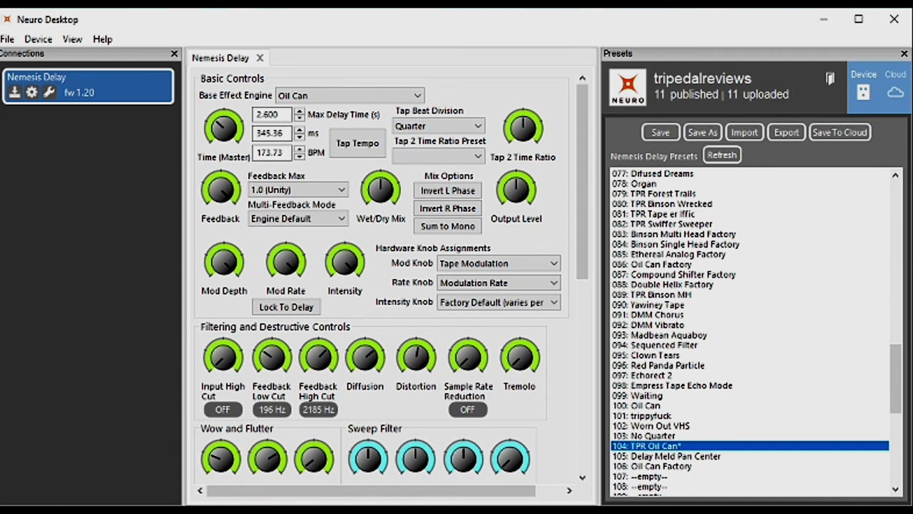
Raise the Wow and Flutter Depth and Noise, set the Rate to its midpoint, and lower the Feedback slightly
scroll(343, 235, down, 5)
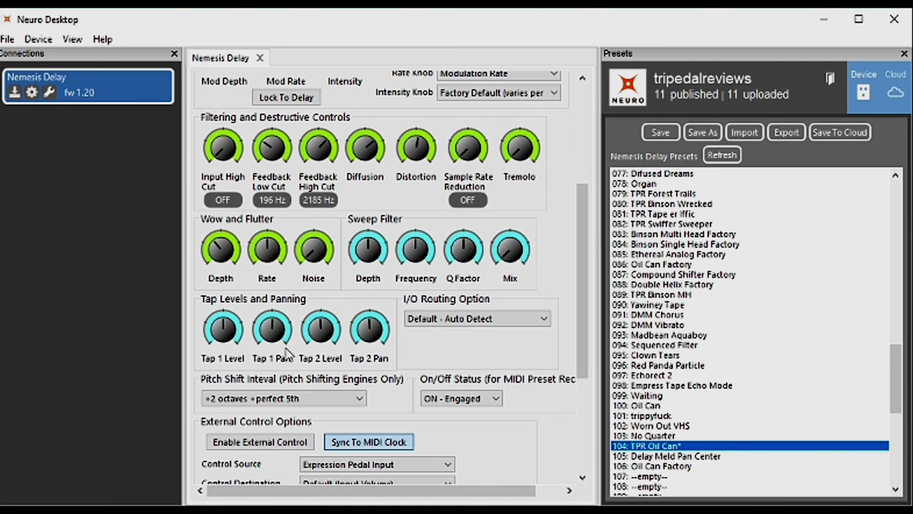
drag(325, 250, 323, 221)
scroll(319, 221, up, 3)
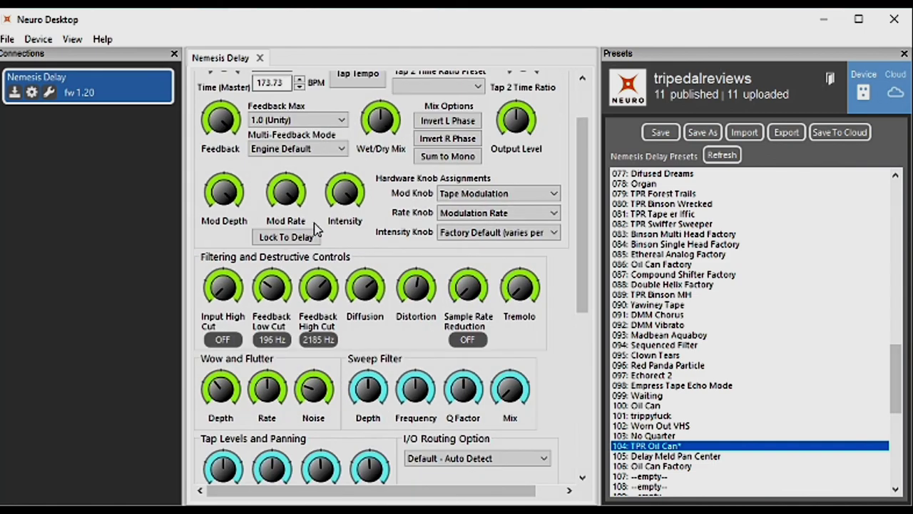
scroll(229, 132, up, 2)
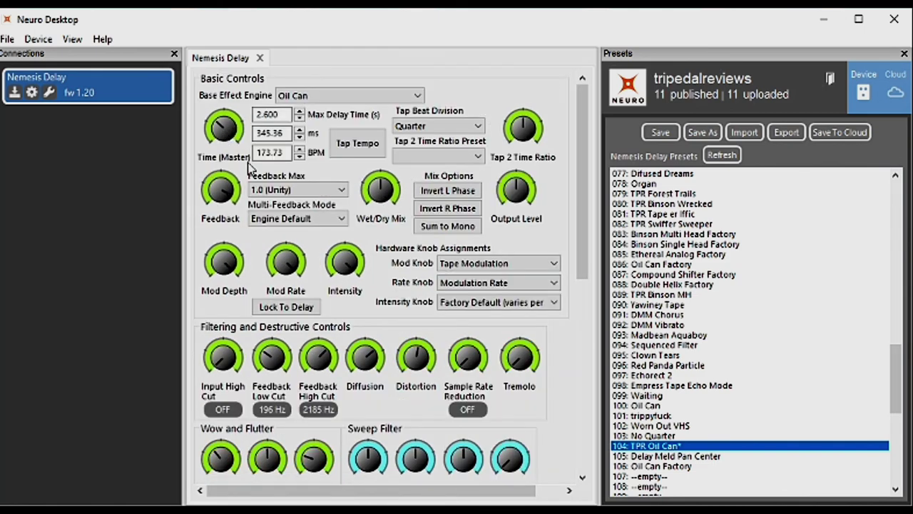